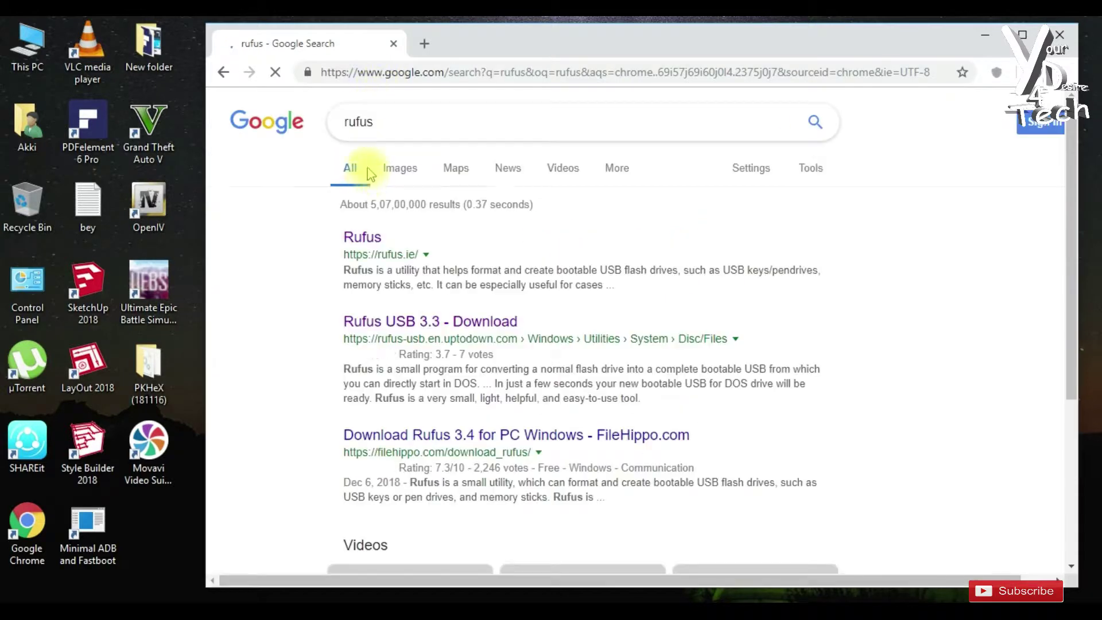
- Open the official Rufus website from the search results and download Rufus 3.4
{"action": "left_click", "coordinate": [362, 238]}
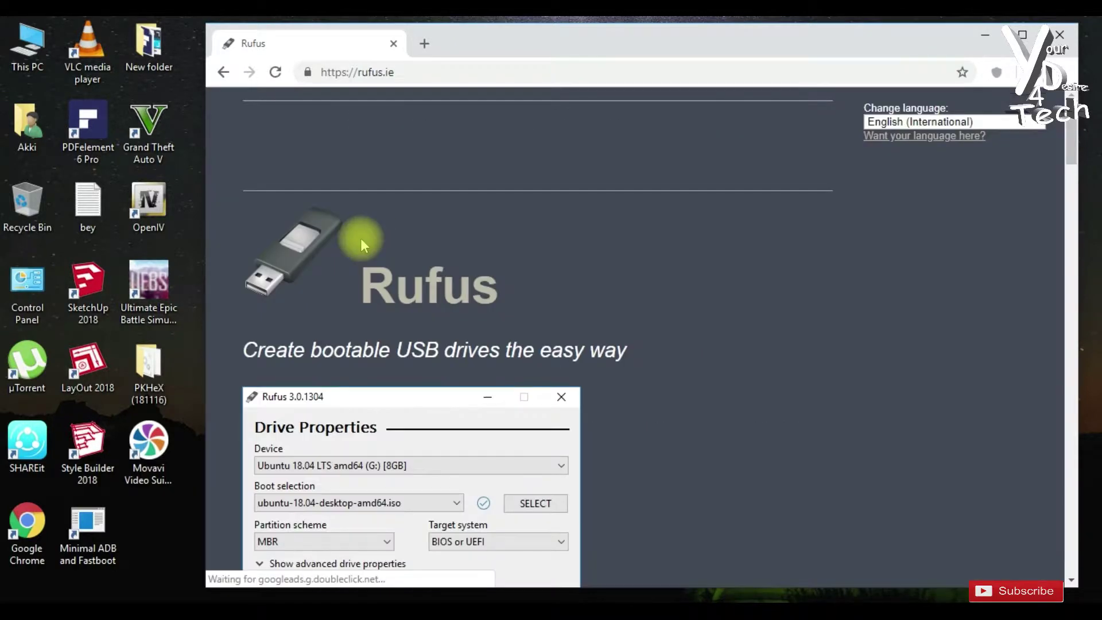
{"action": "scroll", "coordinate": [360, 239], "scroll_direction": "down", "scroll_amount": 12}
{"action": "scroll", "coordinate": [361, 238], "scroll_direction": "down", "scroll_amount": 4}
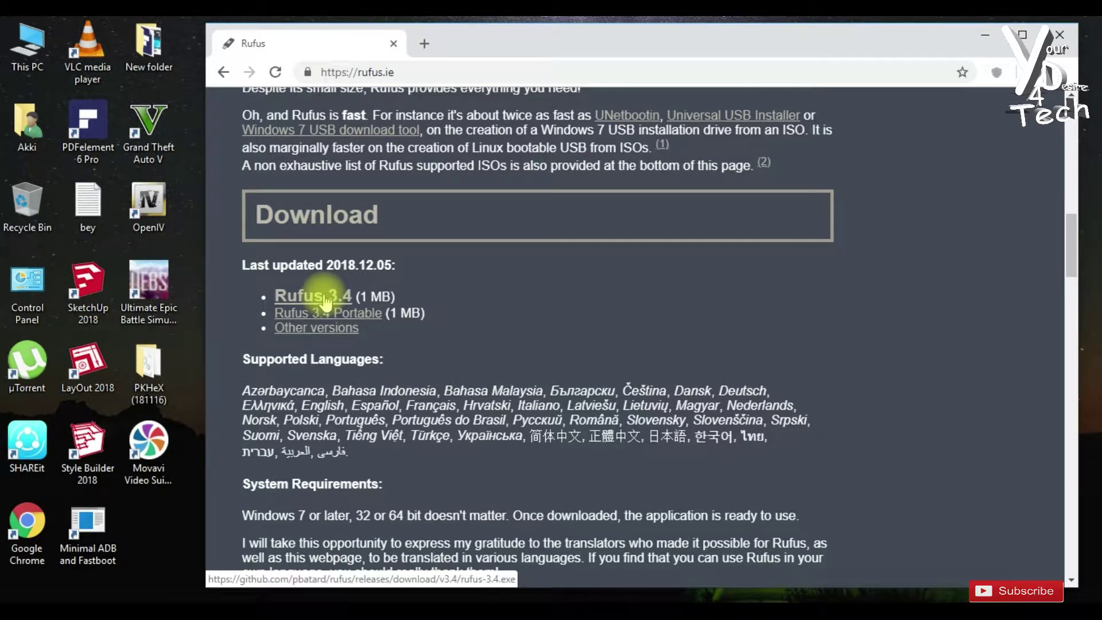
{"action": "left_click", "coordinate": [326, 298]}
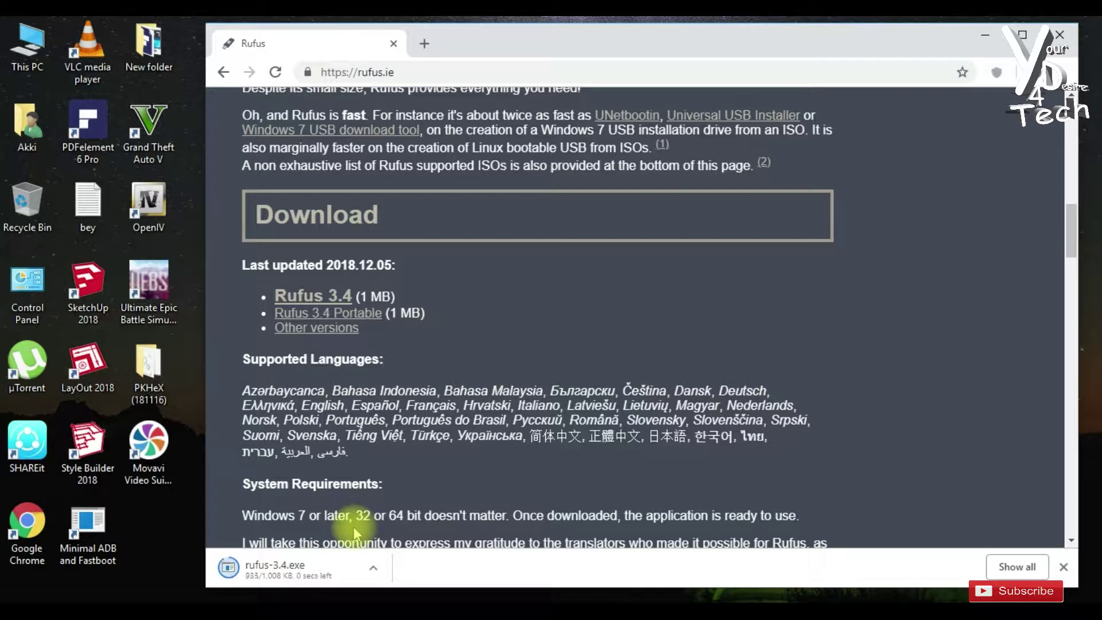
- Run the downloaded rufus-3.4.exe and move its window aside from the web page content
{"action": "left_click", "coordinate": [299, 571]}
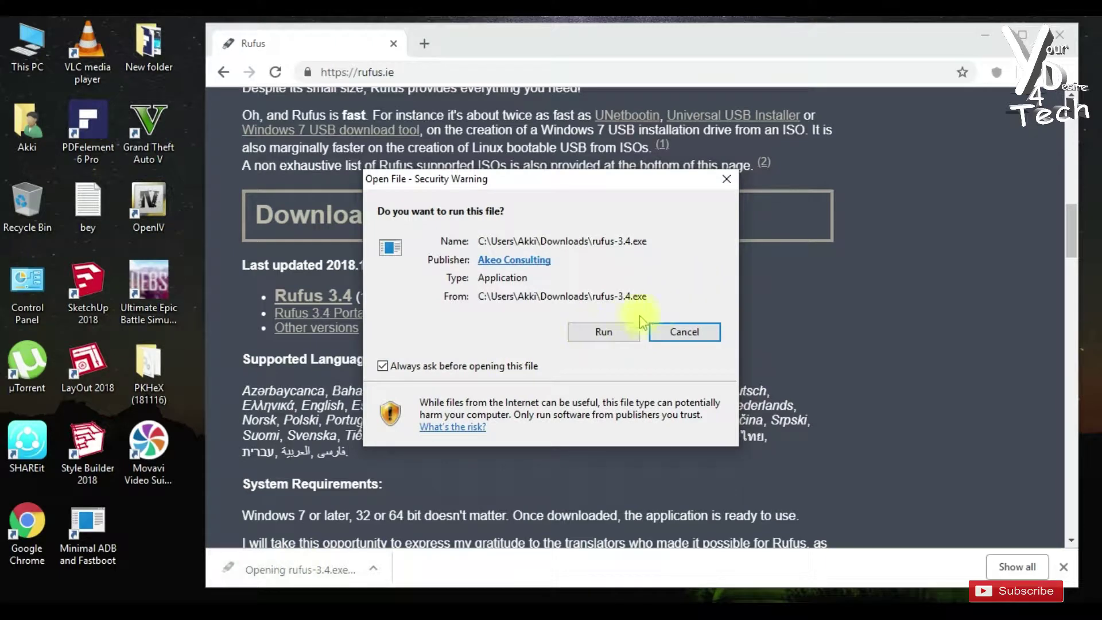
{"action": "left_click", "coordinate": [615, 326]}
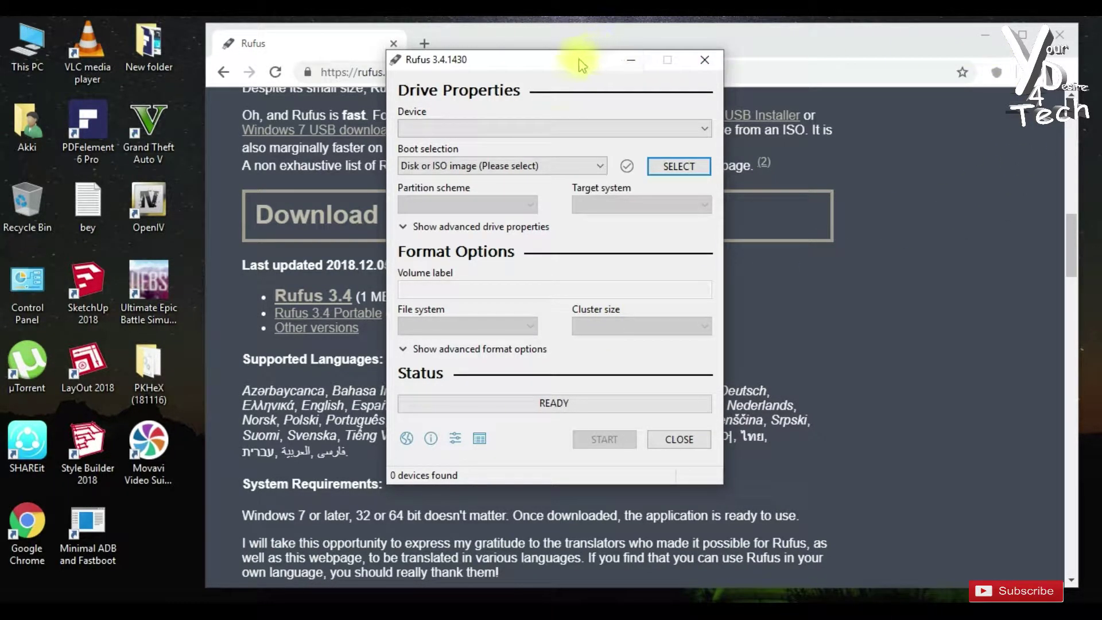
{"action": "left_click_drag", "start_coordinate": [581, 65], "coordinate": [891, 63]}
- Bring up the sample Rufus screenshot on rufus.ie and place the running Rufus window beside it
{"action": "scroll", "coordinate": [649, 234], "scroll_direction": "up", "scroll_amount": 2}
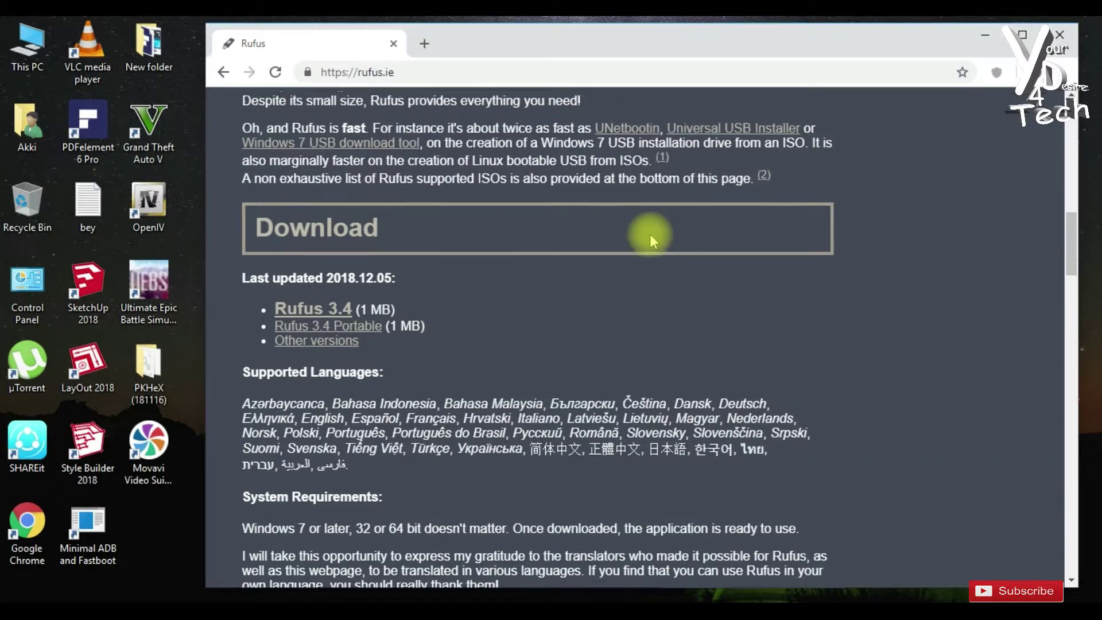
{"action": "scroll", "coordinate": [649, 234], "scroll_direction": "up", "scroll_amount": 10}
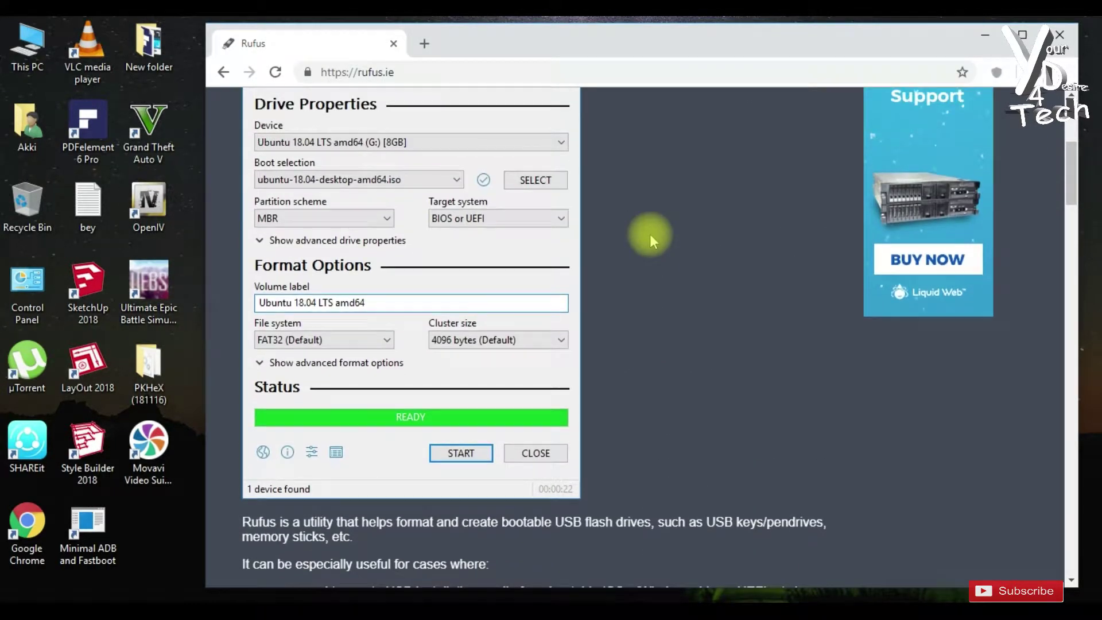
{"action": "scroll", "coordinate": [650, 234], "scroll_direction": "up", "scroll_amount": 1}
{"action": "left_click", "coordinate": [680, 609]}
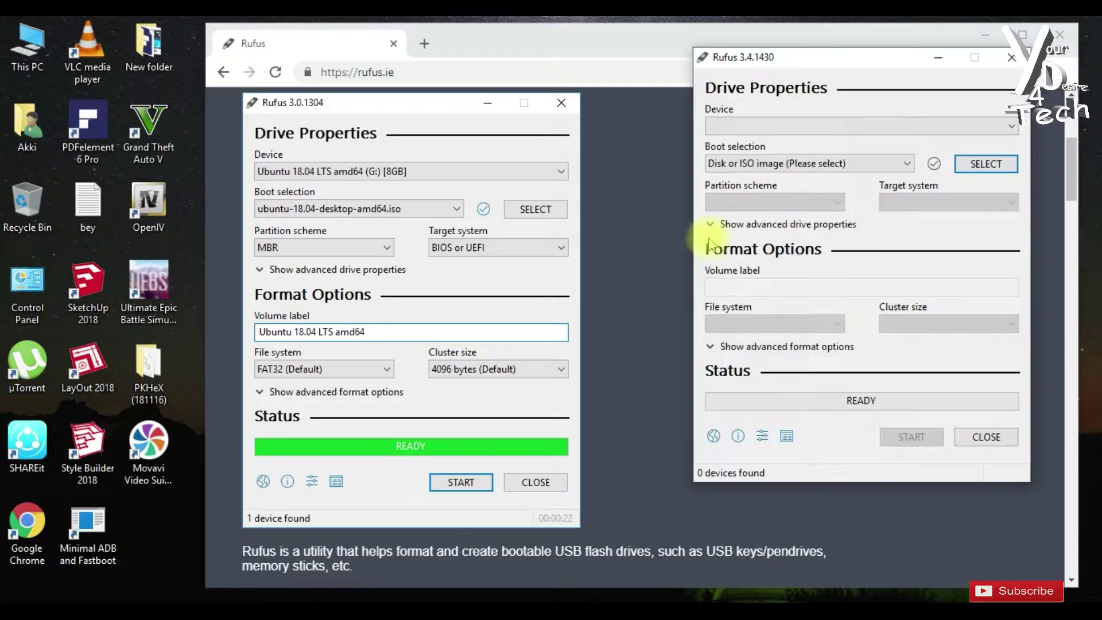
{"action": "left_click_drag", "start_coordinate": [806, 60], "coordinate": [705, 111]}
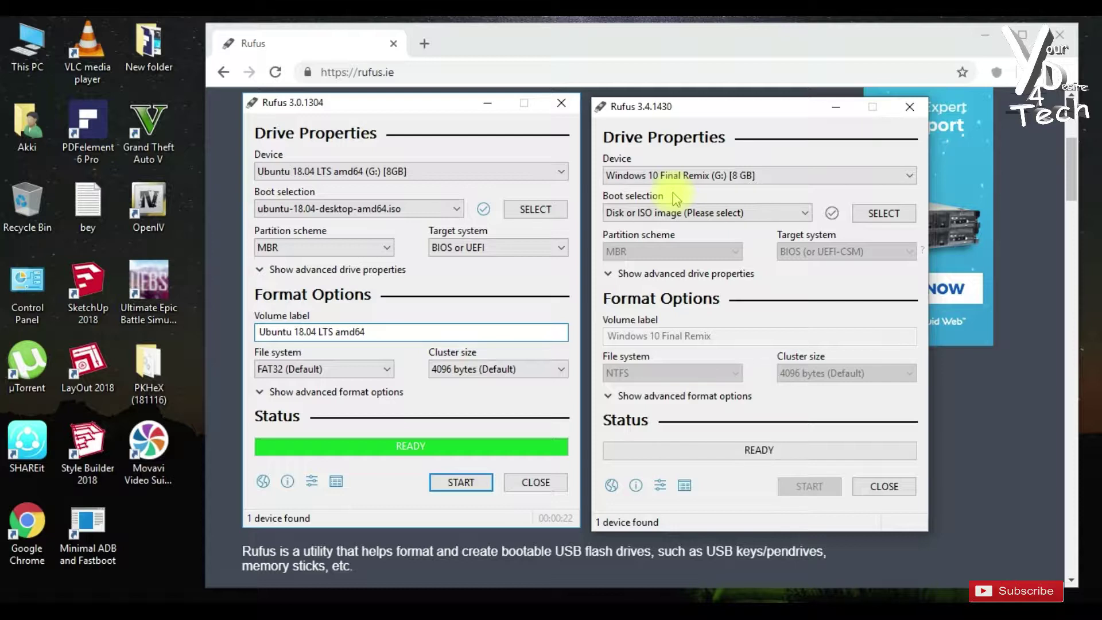
- Check the devices offered in Rufus, keeping Windows 10 Final Remix (G:) [8 GB] as the target drive
{"action": "left_click", "coordinate": [804, 176]}
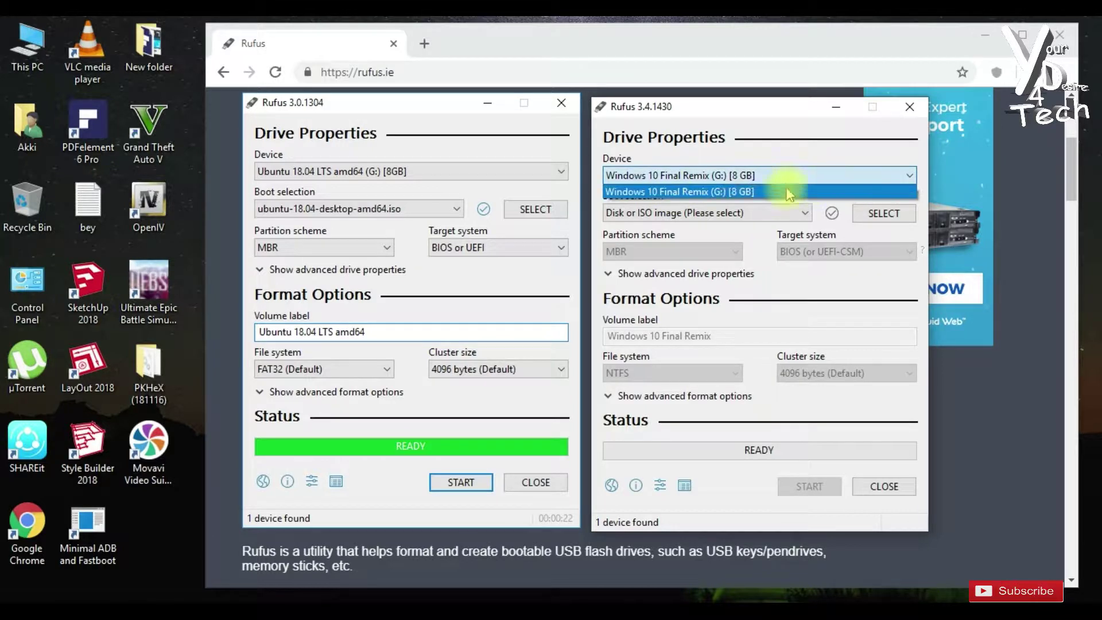
{"action": "left_click", "coordinate": [752, 154]}
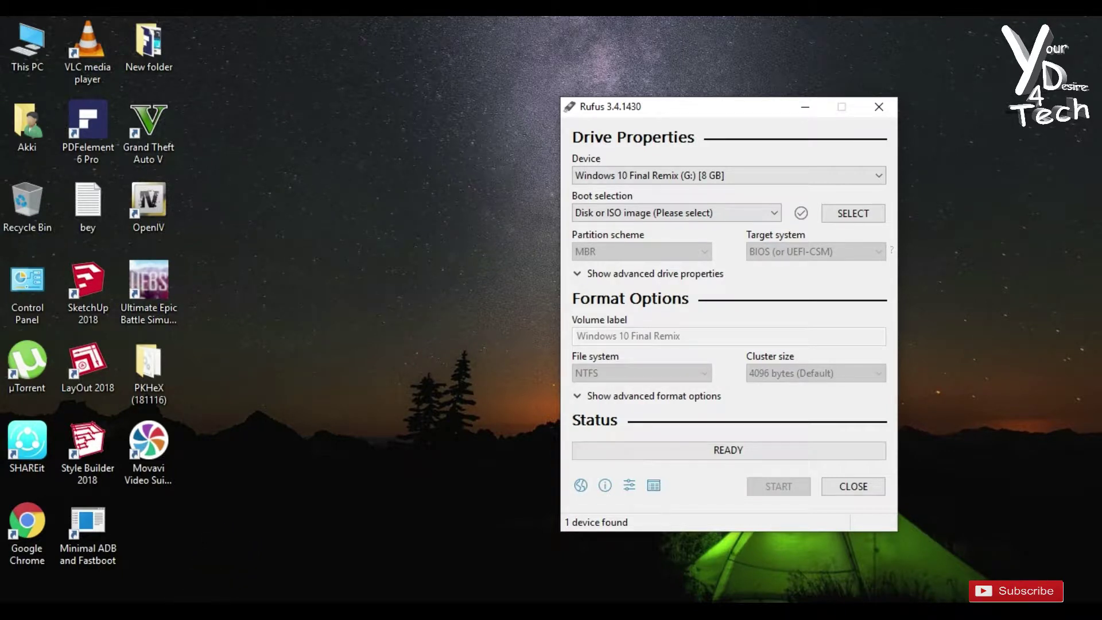
- Search Windows for "disk manage" and open the tool for creating and formatting hard disk partitions
{"action": "left_click", "coordinate": [180, 611]}
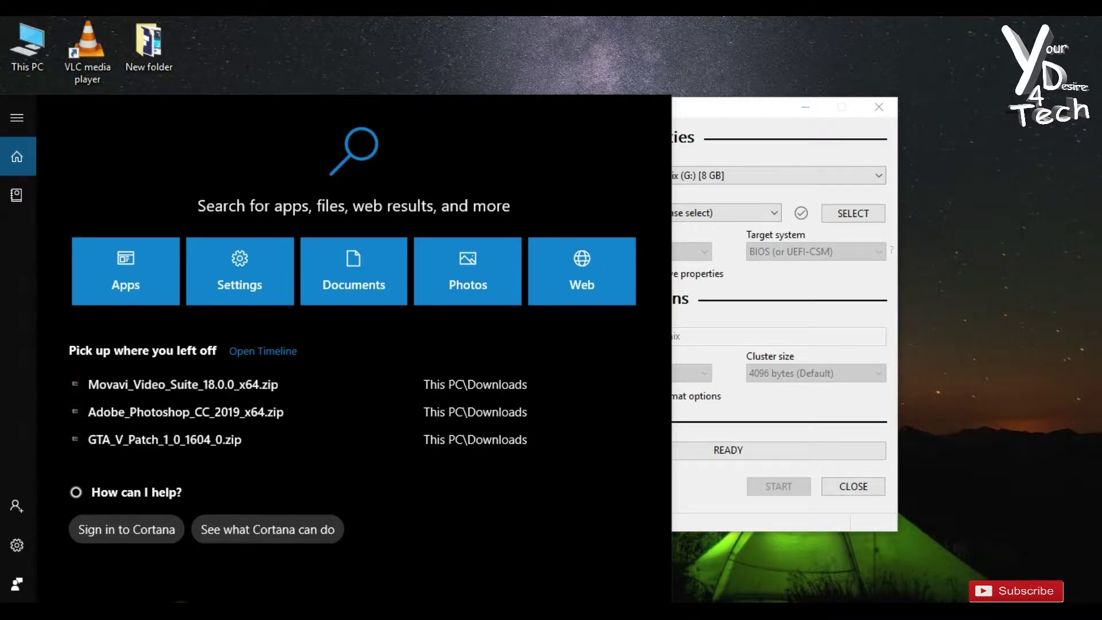
{"action": "type", "text": "disk"}
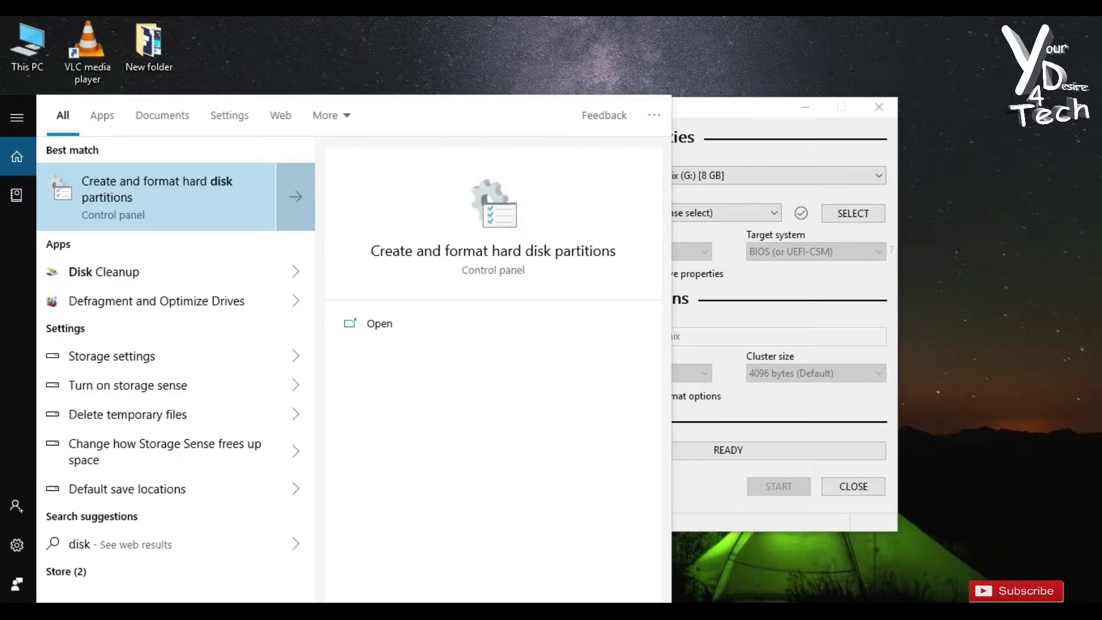
{"action": "type", "text": " manage"}
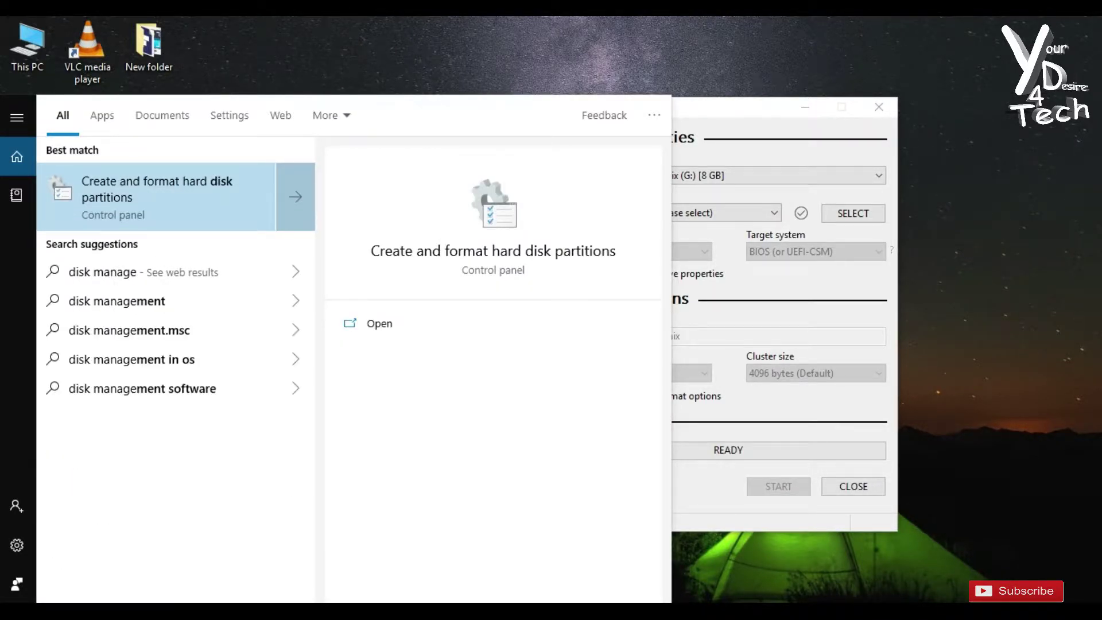
{"action": "key", "text": "Return"}
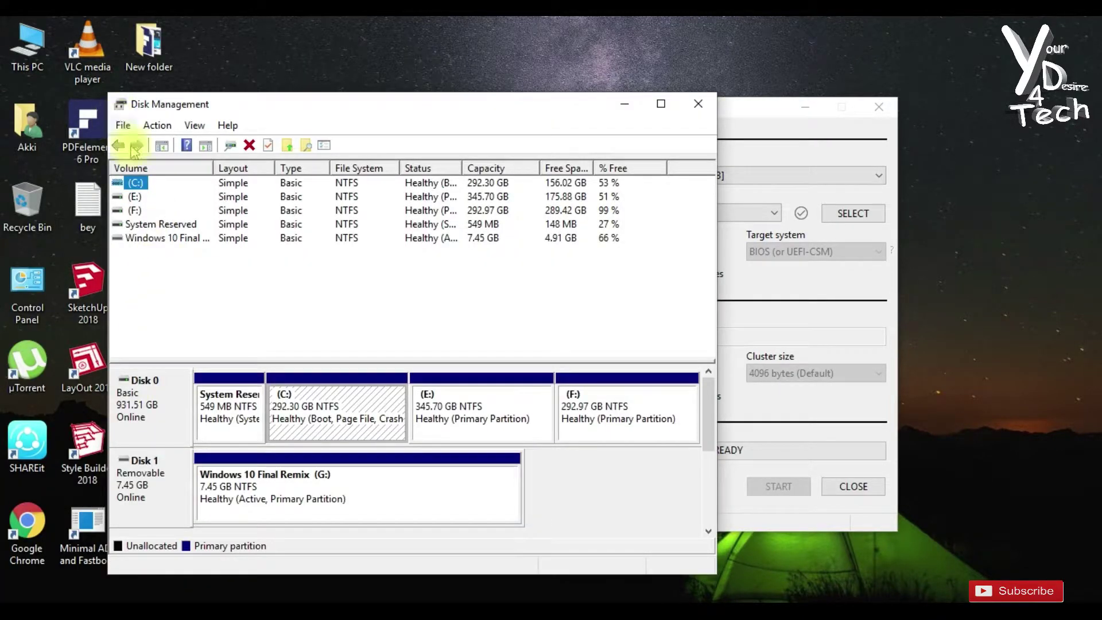
- Check the partition style of Disk 0 in its volume properties, then close Disk Management
{"action": "right_click", "coordinate": [147, 413]}
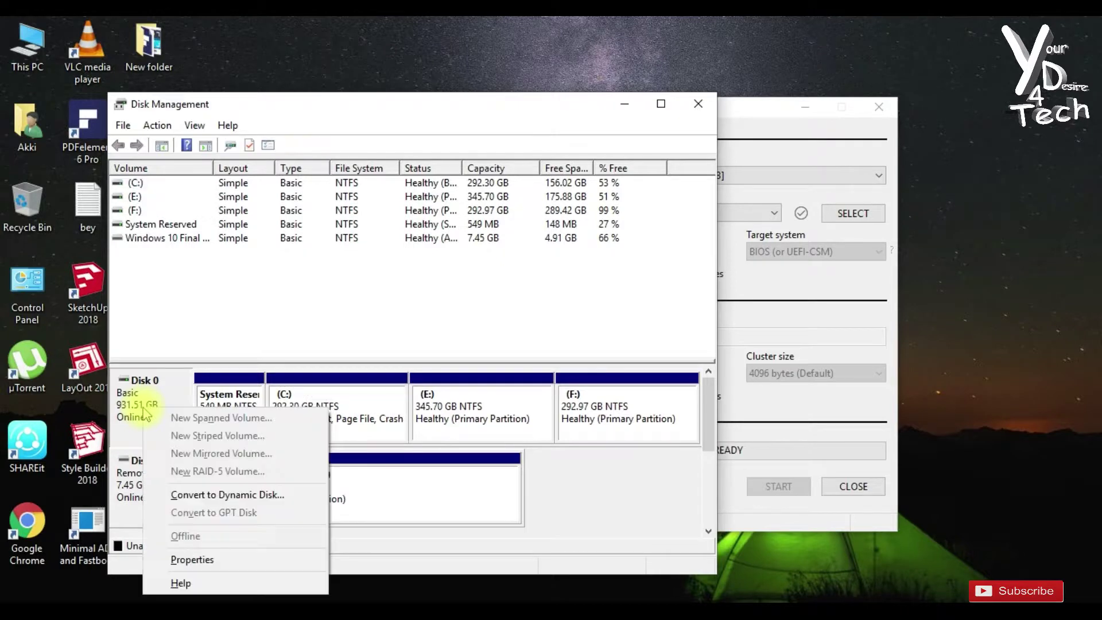
{"action": "left_click", "coordinate": [183, 563]}
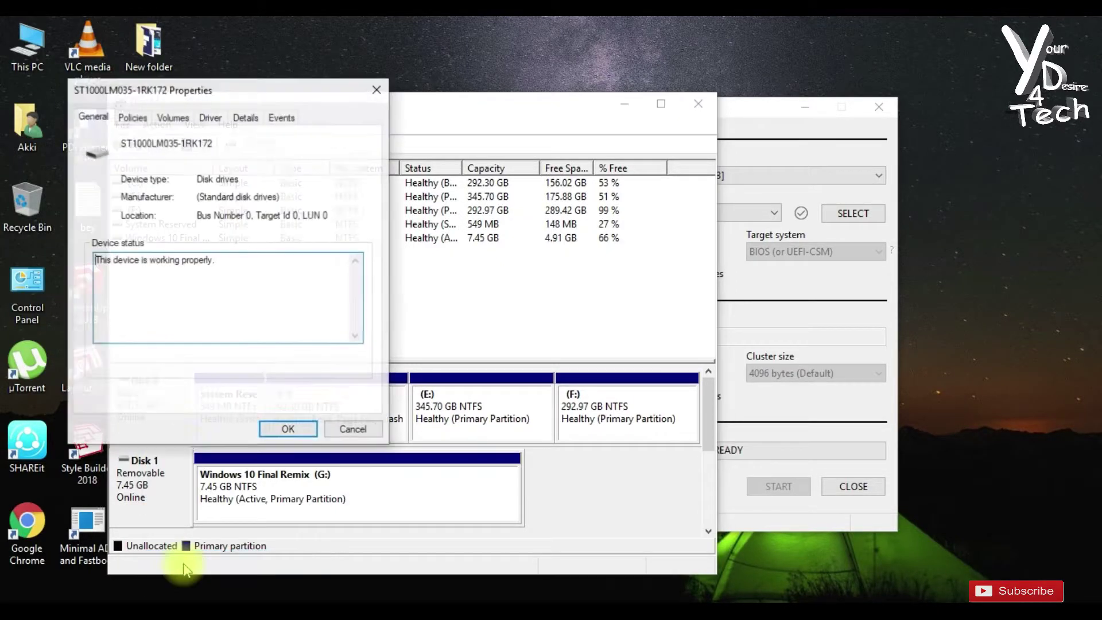
{"action": "left_click", "coordinate": [173, 119]}
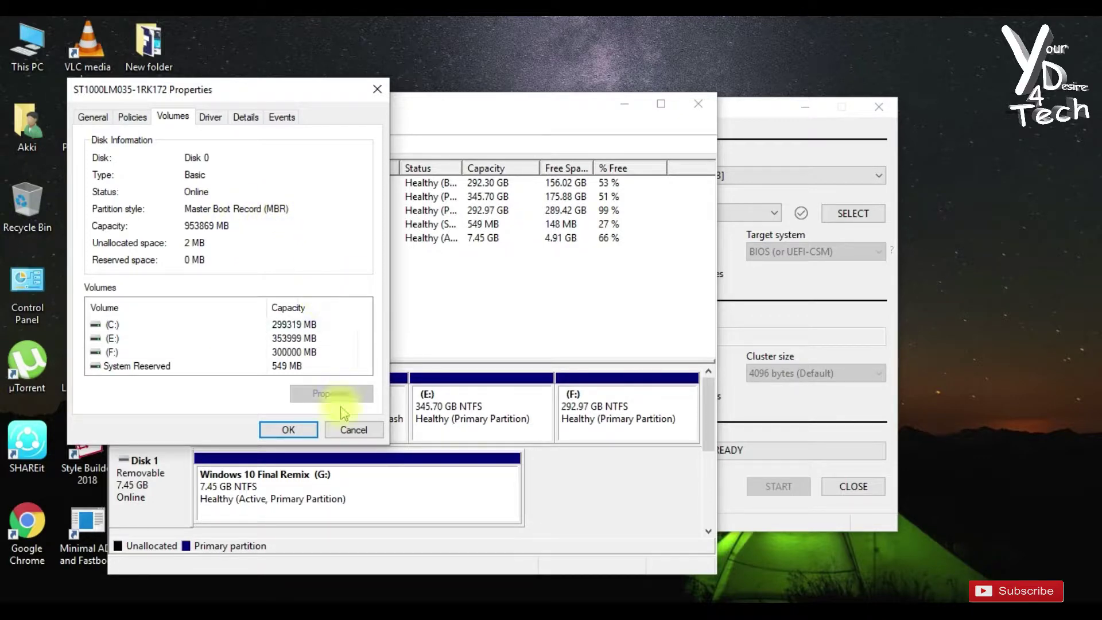
{"action": "left_click", "coordinate": [342, 430]}
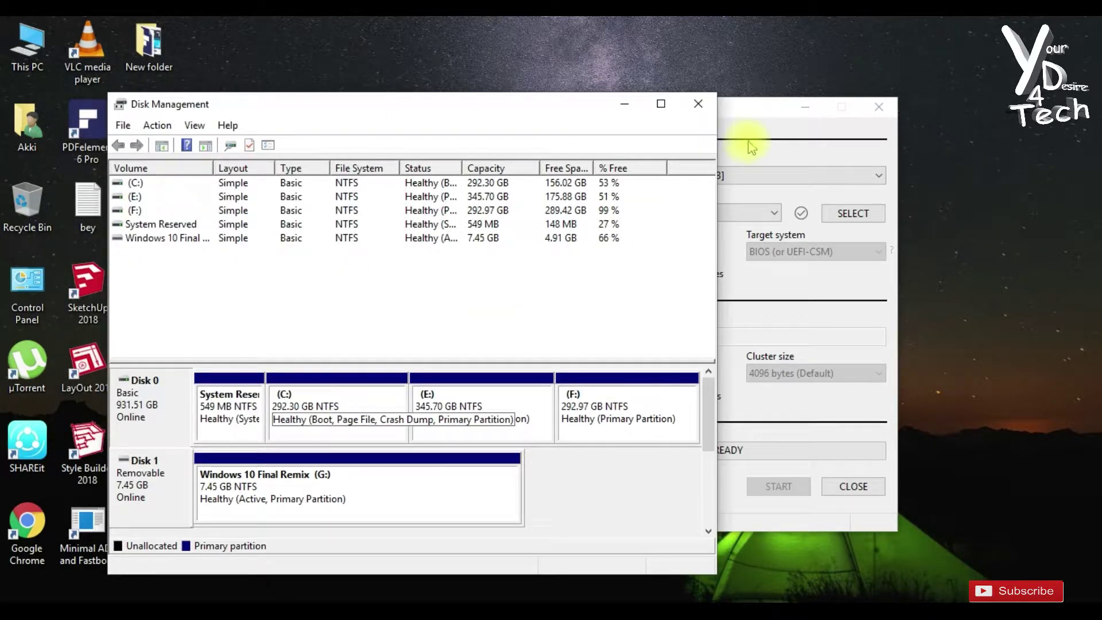
{"action": "left_click", "coordinate": [698, 103]}
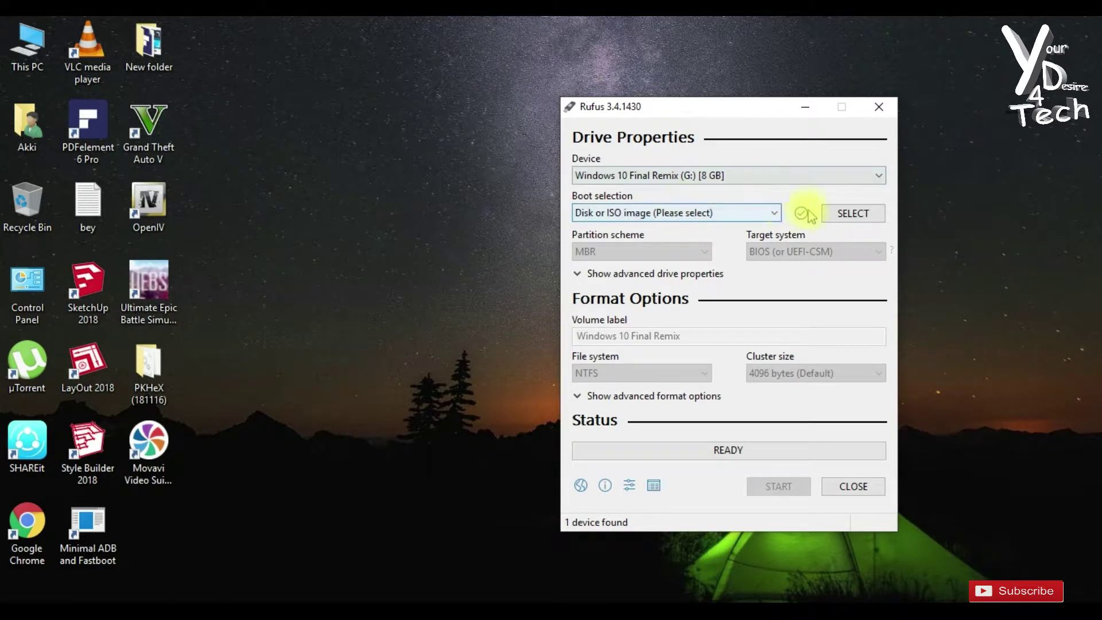
- Load the Windows_8.1_Pro_x64 ISO image from the Downloads folder as the Rufus boot selection
{"action": "left_click", "coordinate": [842, 217]}
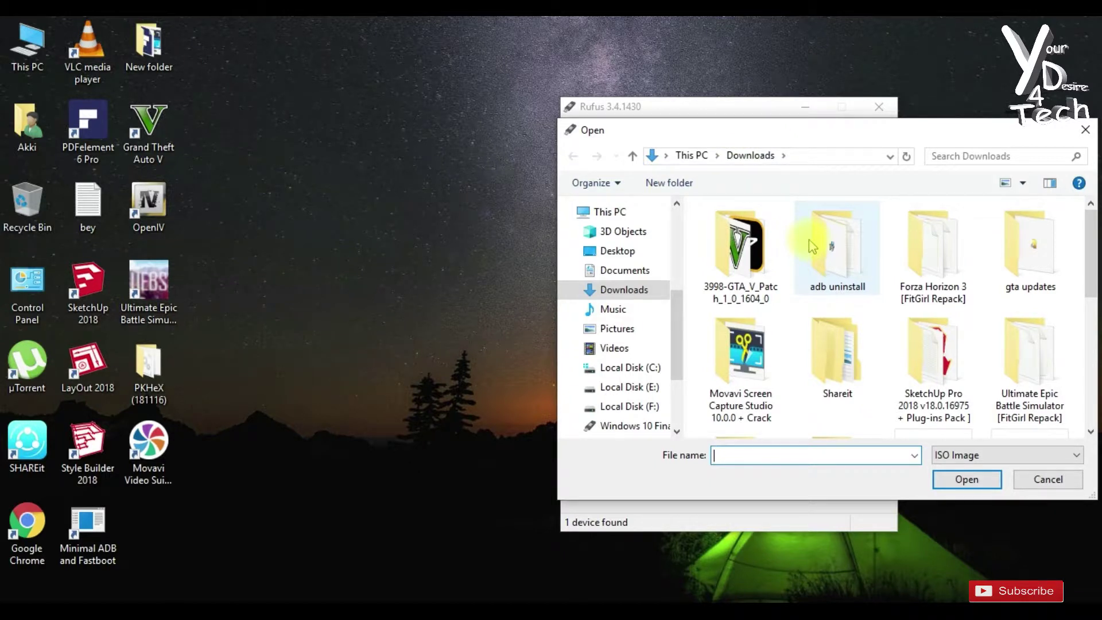
{"action": "scroll", "coordinate": [808, 241], "scroll_direction": "down", "scroll_amount": 5}
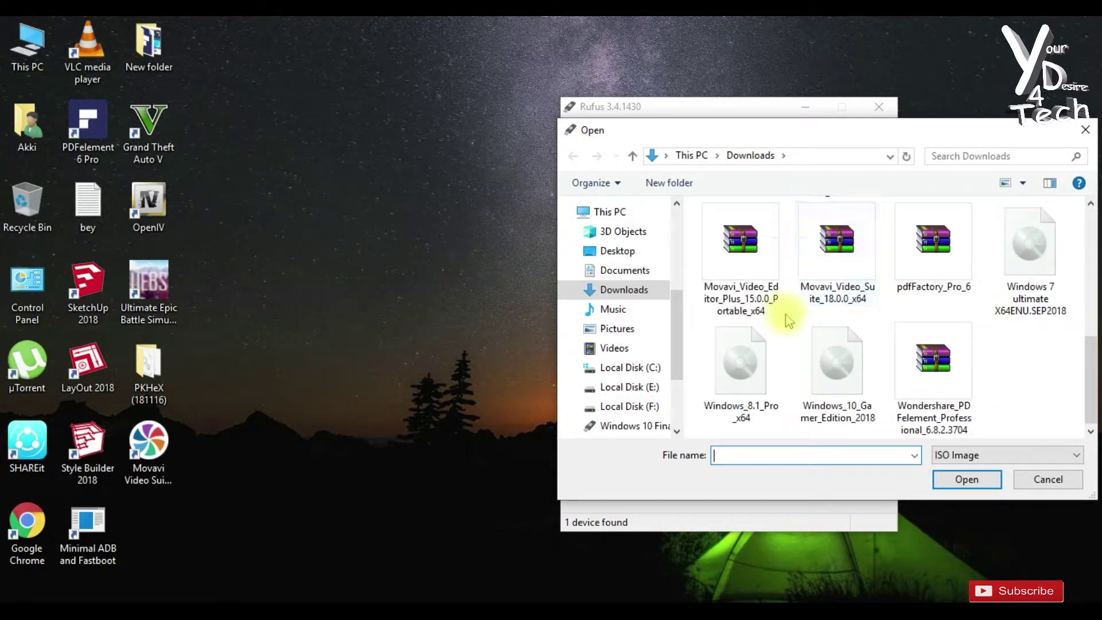
{"action": "left_click", "coordinate": [740, 367]}
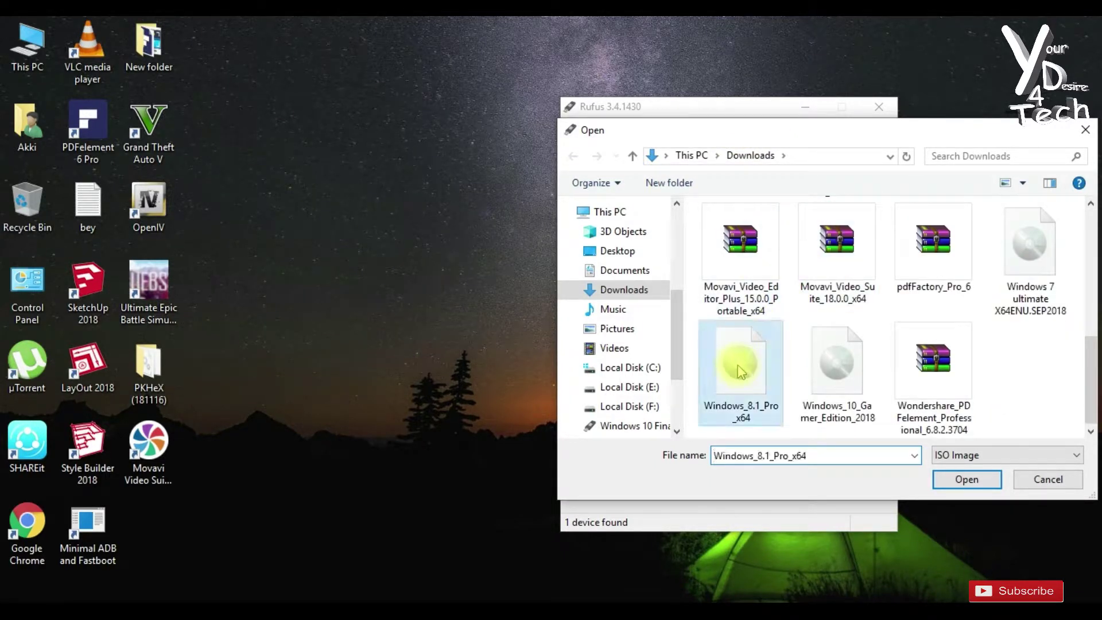
{"action": "left_click", "coordinate": [979, 481]}
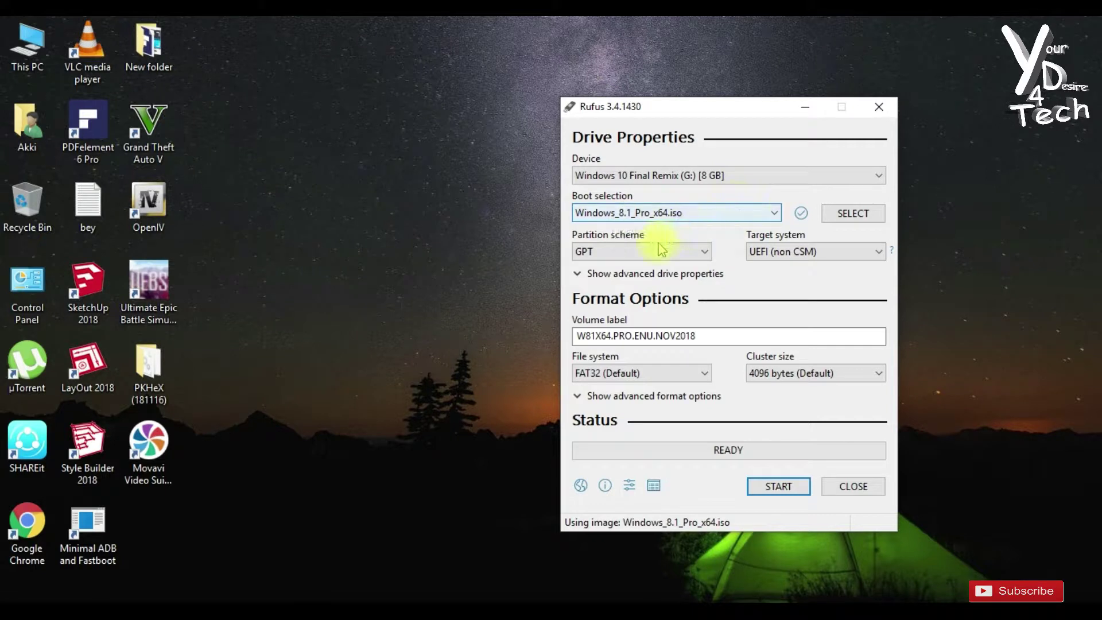
- Set the partition scheme to MBR and the volume label to "windows 8.1 pro"
{"action": "left_click", "coordinate": [686, 253]}
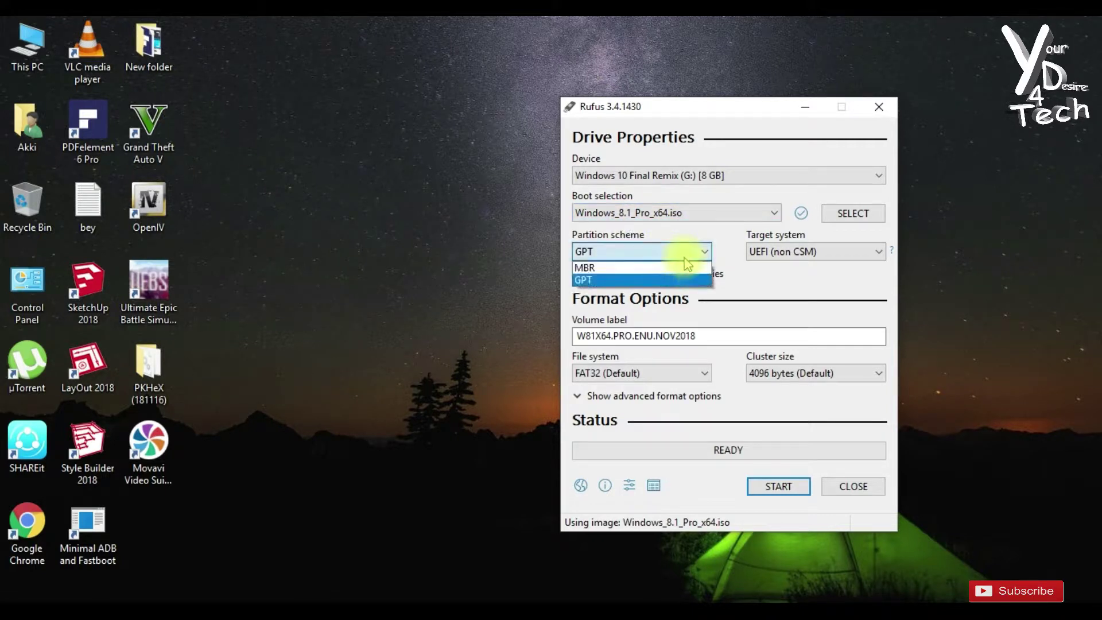
{"action": "left_click", "coordinate": [602, 267]}
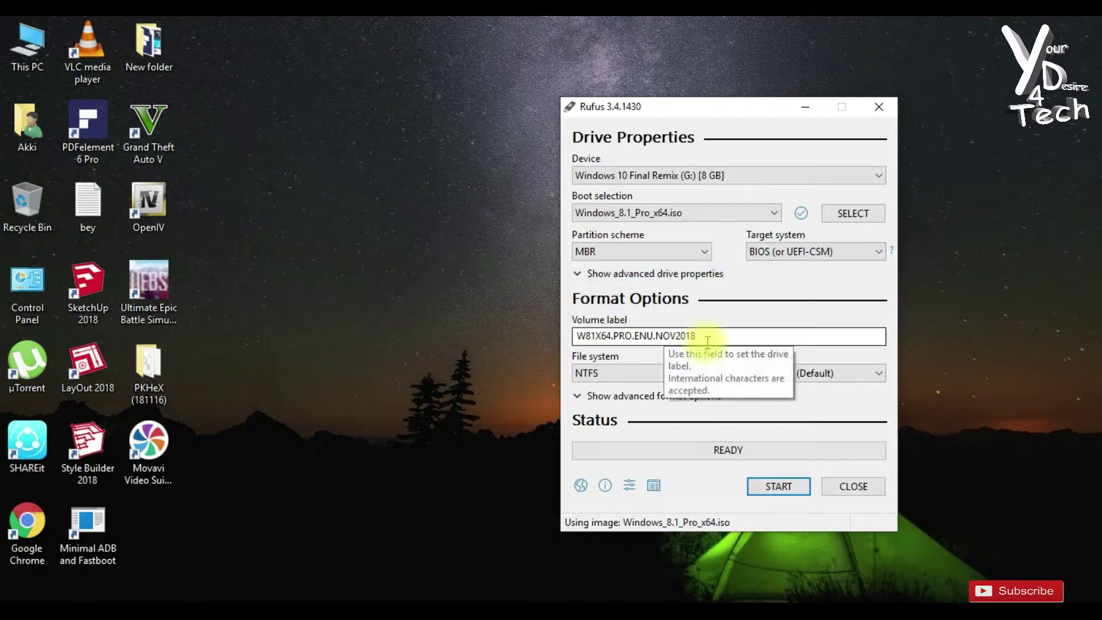
{"action": "left_click_drag", "start_coordinate": [714, 342], "coordinate": [578, 336]}
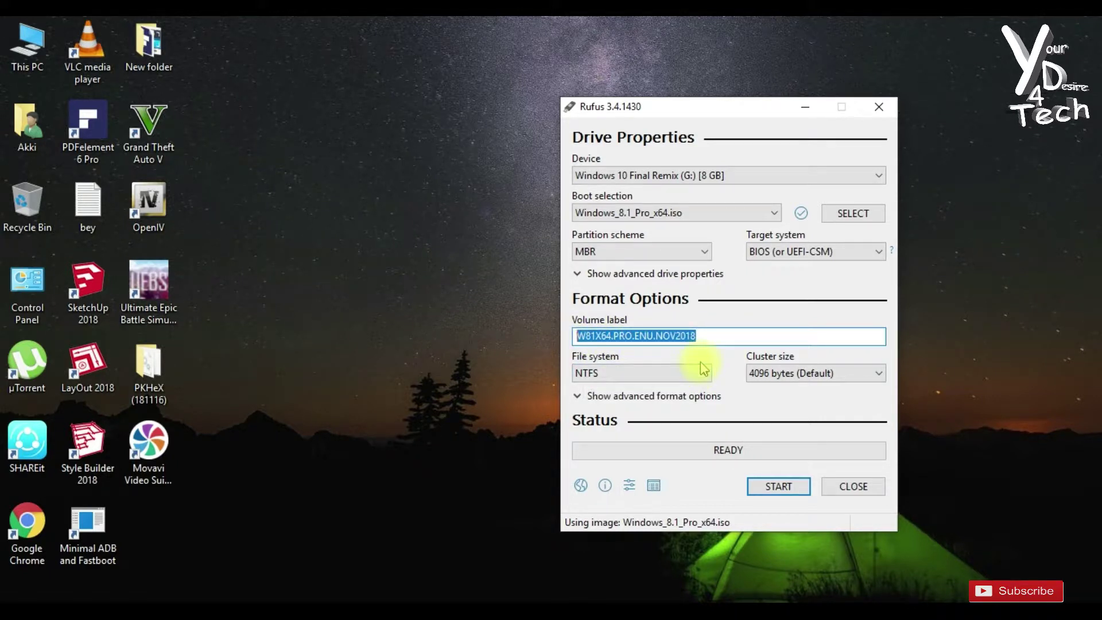
{"action": "type", "text": "window"}
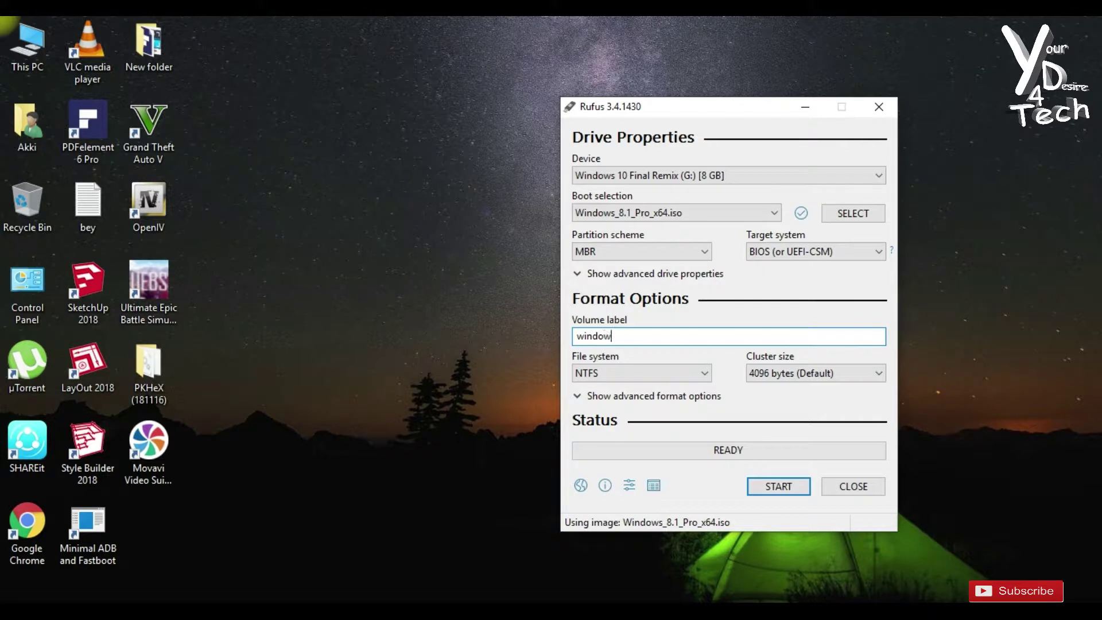
{"action": "type", "text": "s 8.1 pro"}
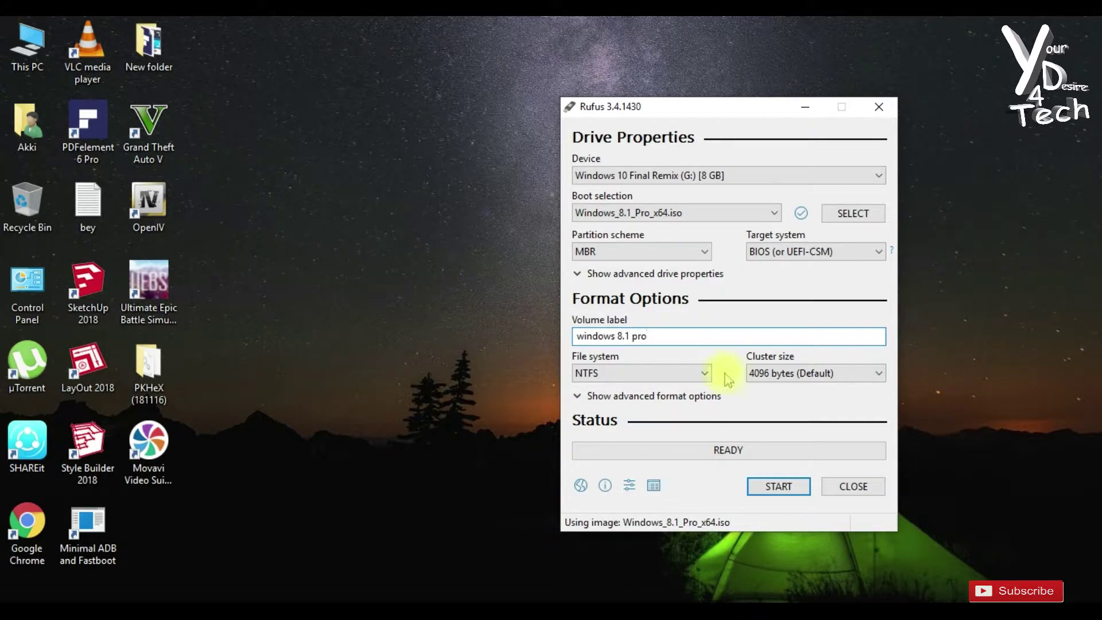
- Start writing the bootable USB drive and accept erasing all data on it
{"action": "left_click", "coordinate": [761, 489]}
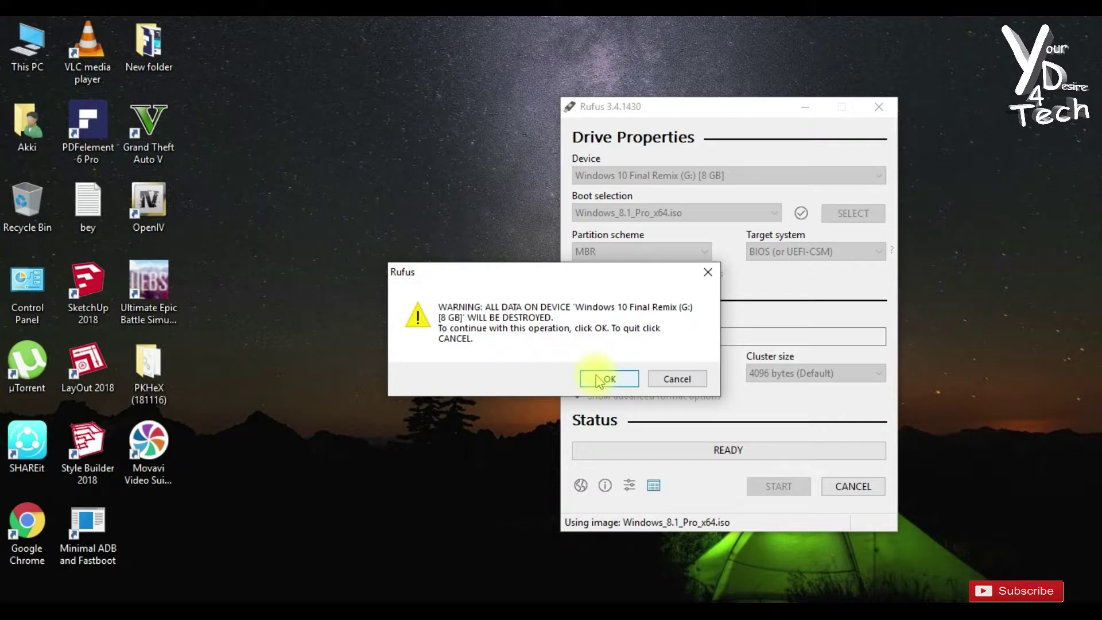
{"action": "left_click", "coordinate": [596, 376]}
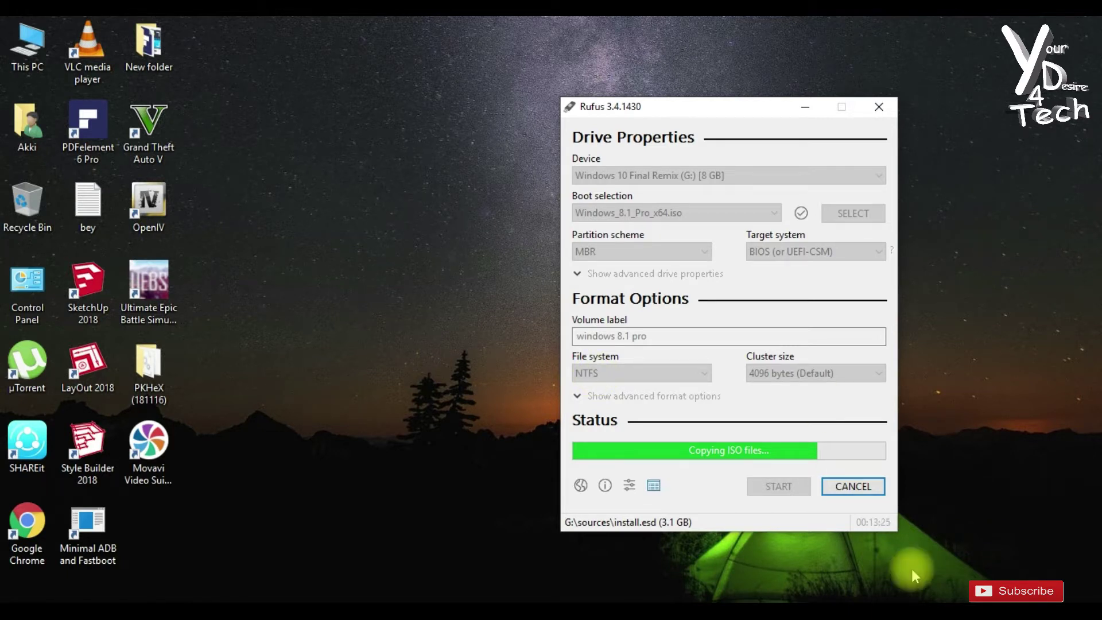
{"action": "left_click", "coordinate": [992, 615]}
{"action": "left_click", "coordinate": [850, 575]}
{"action": "left_click", "coordinate": [666, 356]}
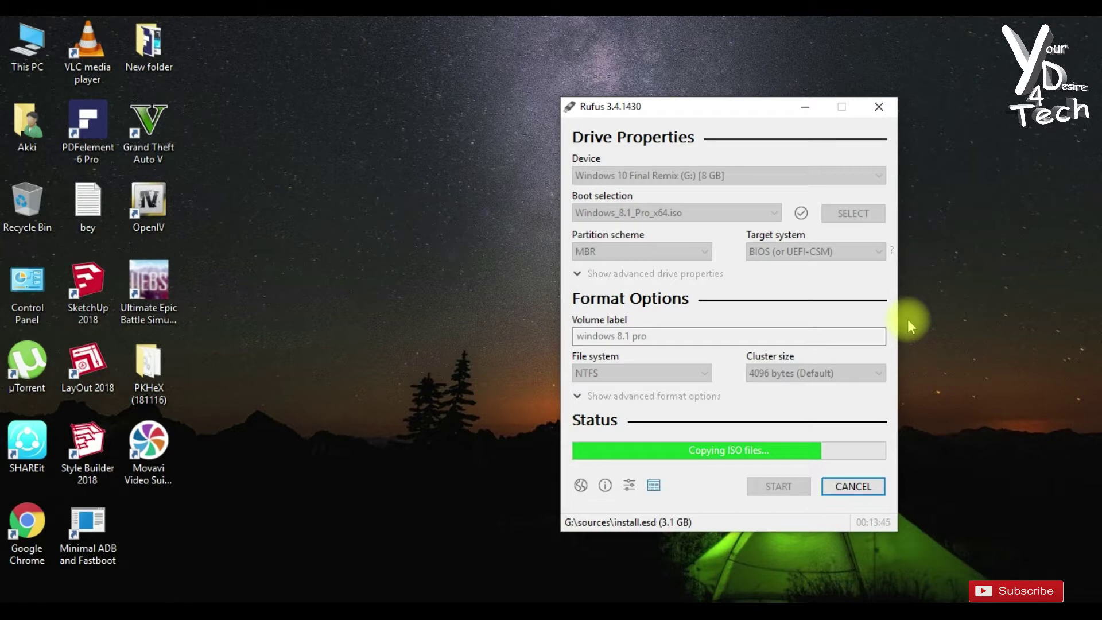